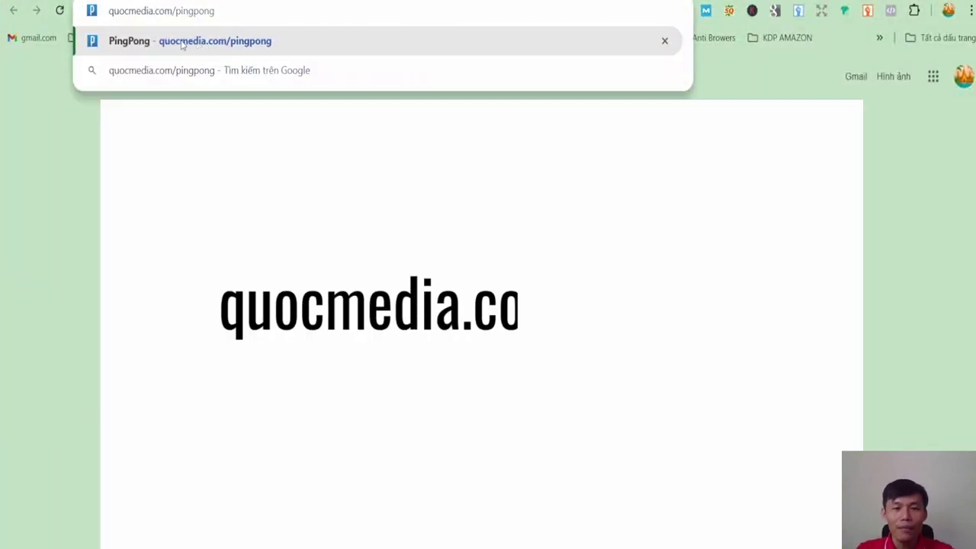
Open the PingPong sign-up page through quocmedia.com/pingpong.
click(186, 43)
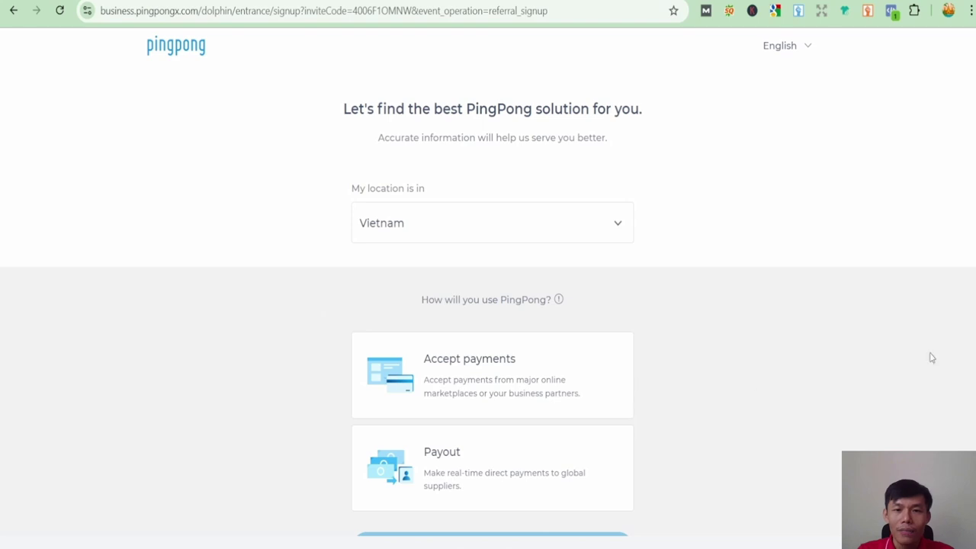
scroll(879, 393, down, 1)
scroll(879, 394, up, 1)
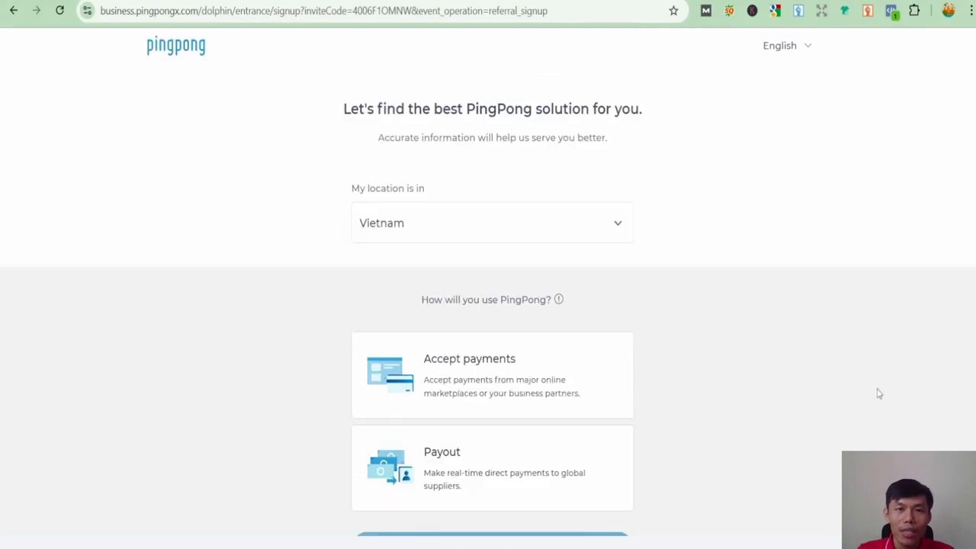
Choose Accept payments, mainly from major online marketplaces, as the way of using PingPong and proceed to account creation.
scroll(878, 393, down, 1)
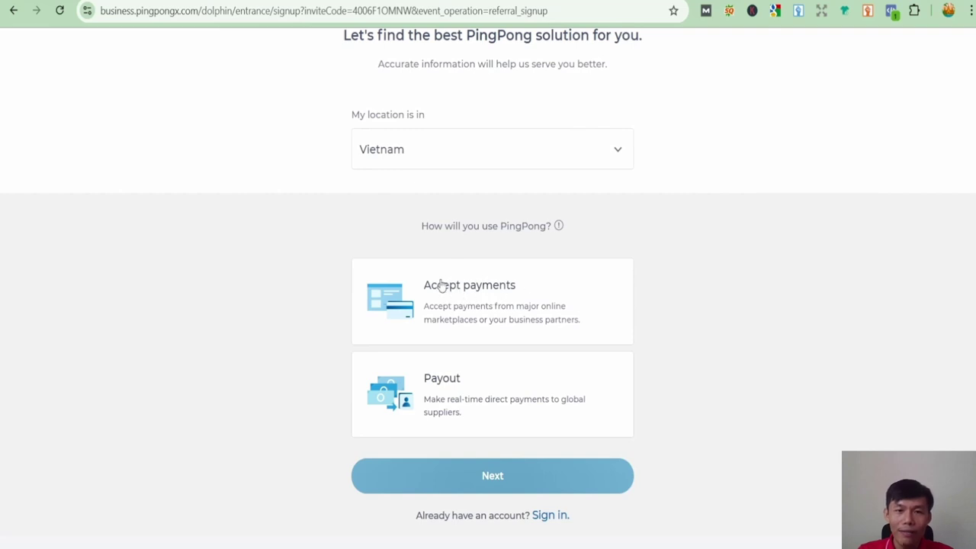
click(502, 294)
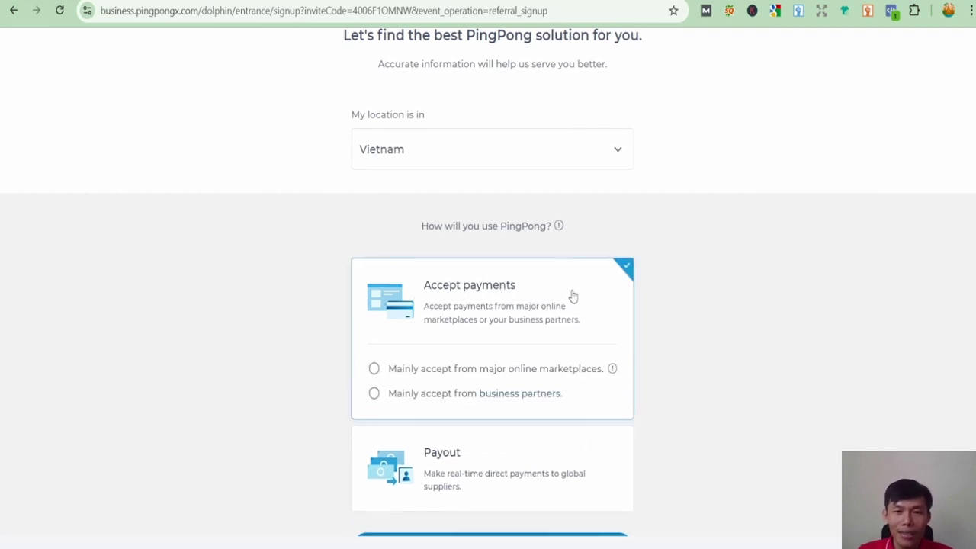
click(375, 370)
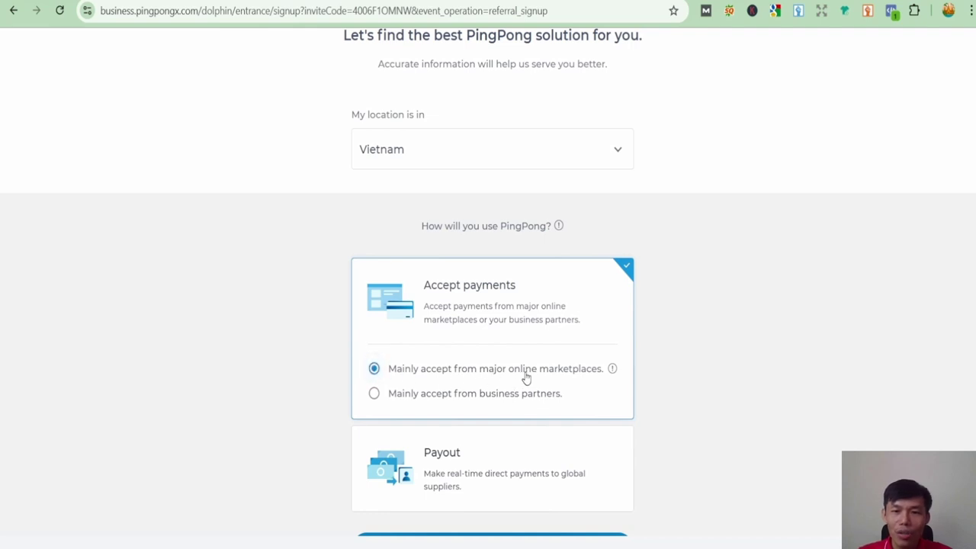
scroll(588, 383, down, 2)
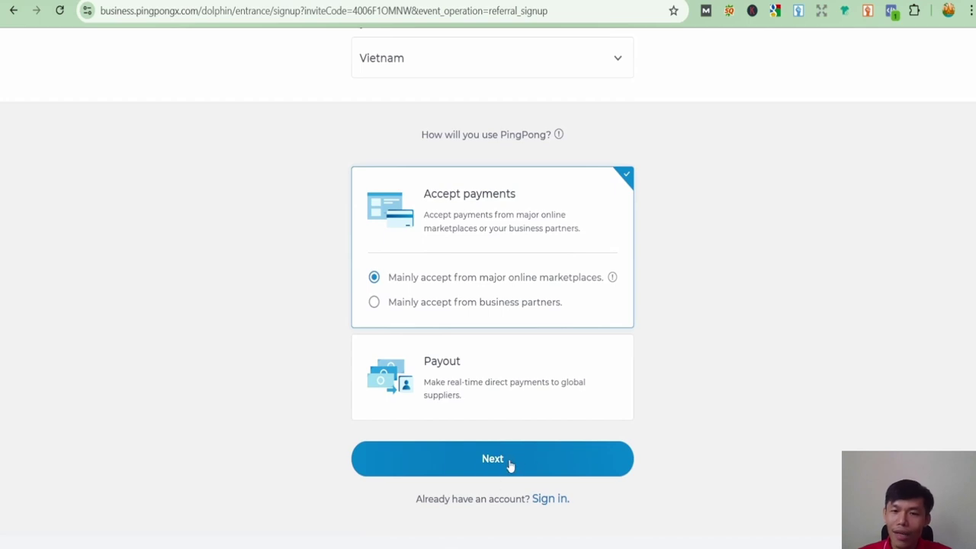
click(508, 464)
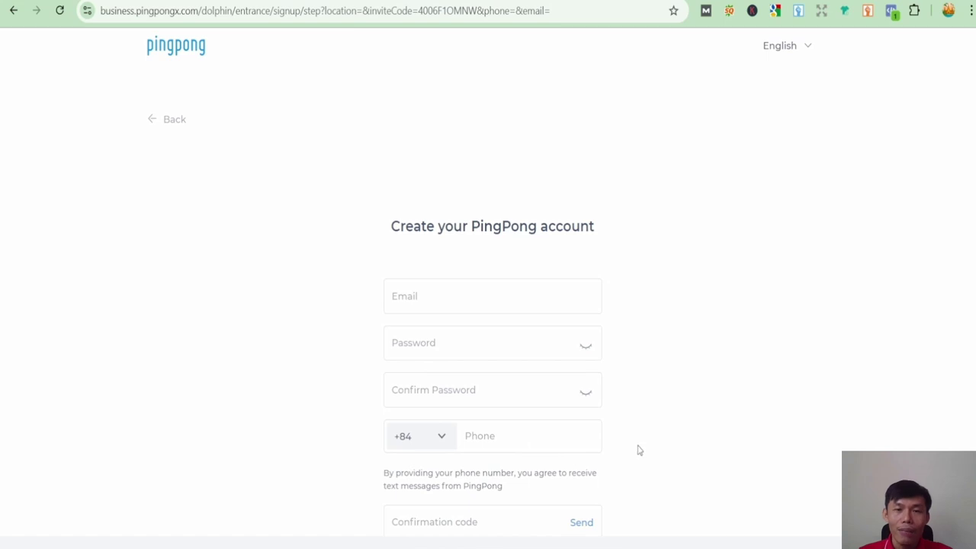
Complete the registration form with the email, password and its confirmation, phone number and confirmation code, and create the account.
scroll(639, 448, down, 2)
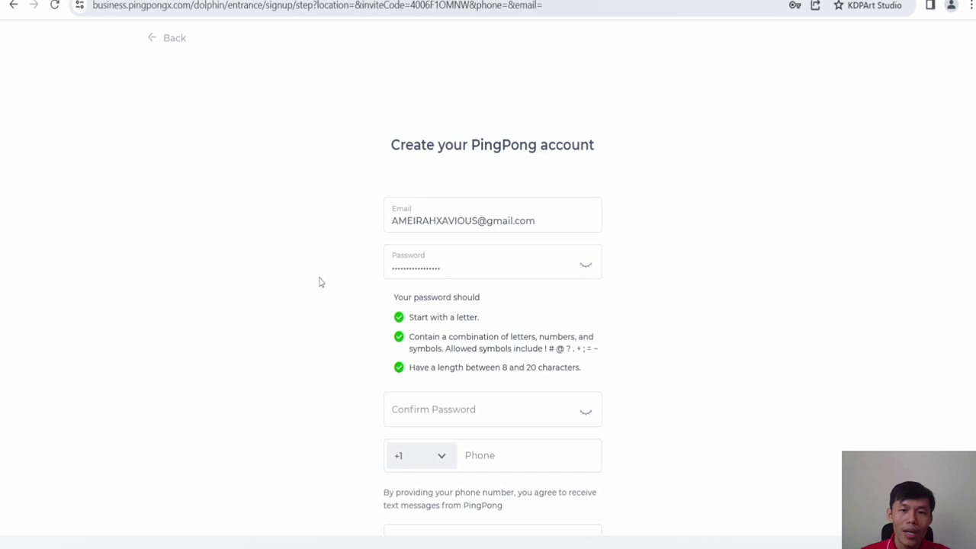
scroll(458, 329, down, 1)
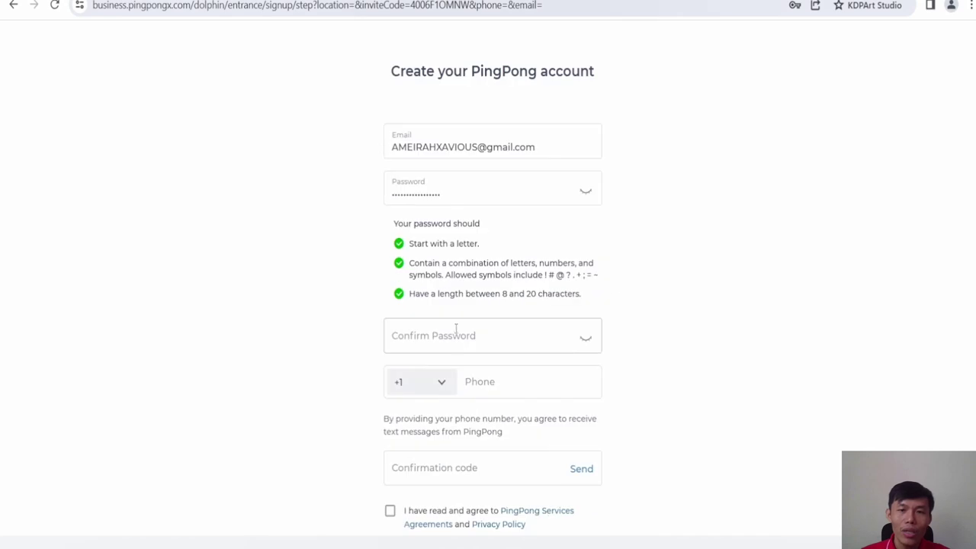
click(458, 329)
key(ctrl+v)
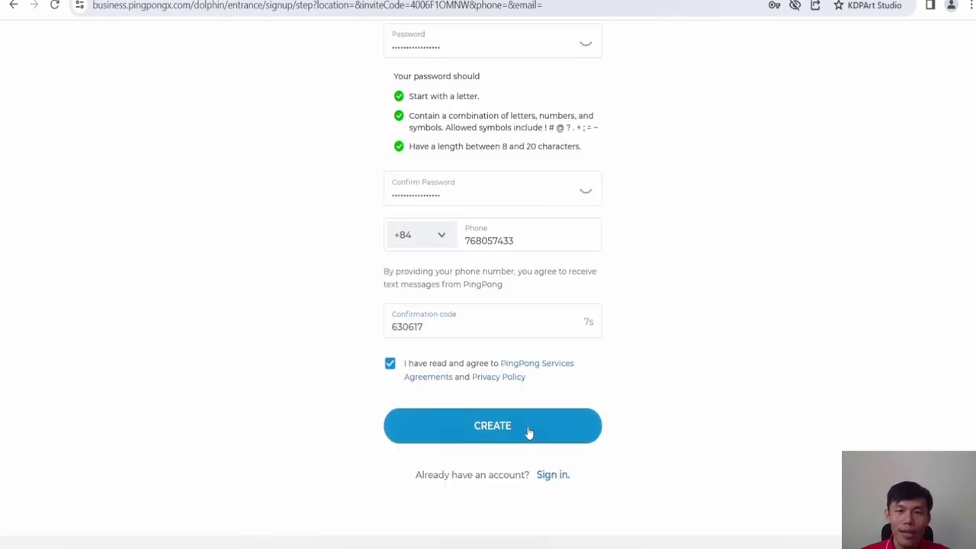
click(529, 426)
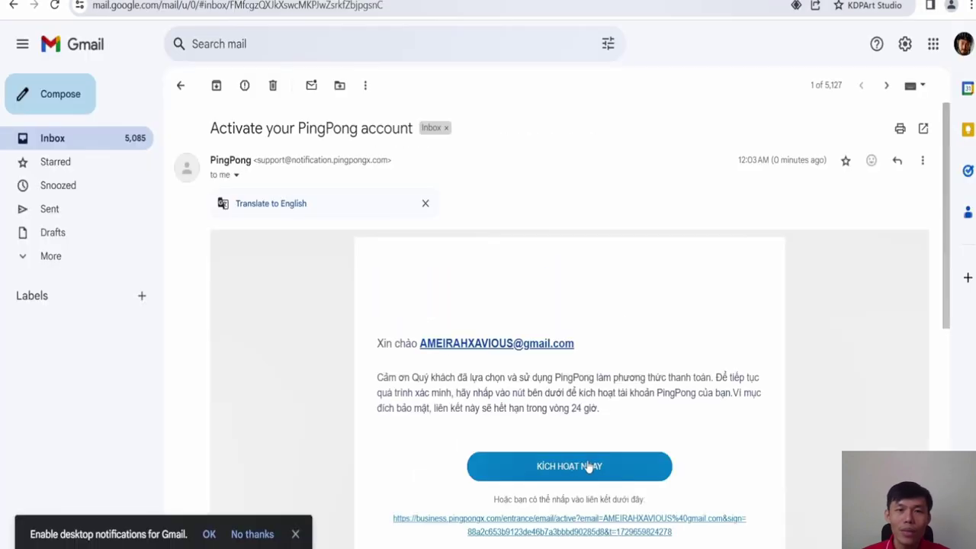
Activate the account from the PingPong activation email and sign in with Remember me enabled.
click(578, 466)
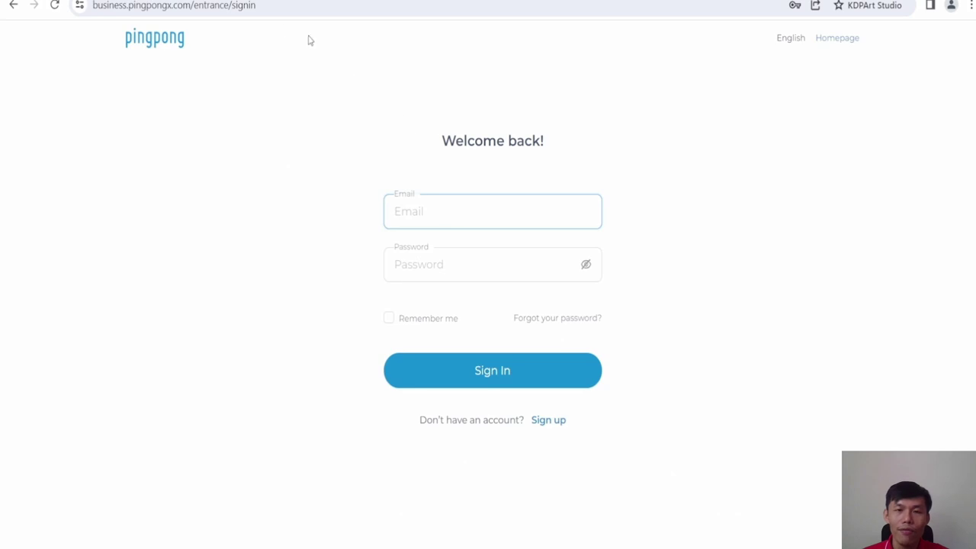
click(388, 318)
click(503, 381)
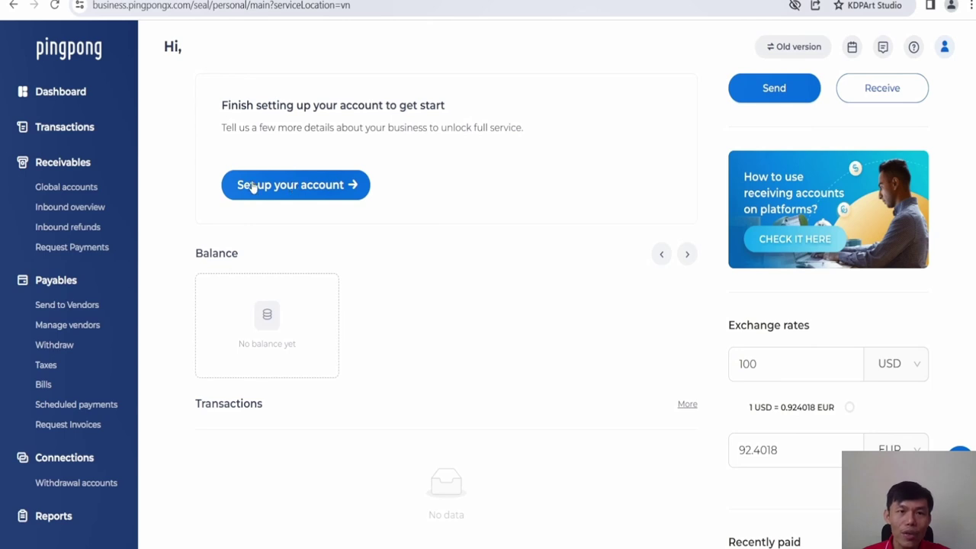
Start the account setup from the dashboard and set the location to Vietnam.
click(302, 186)
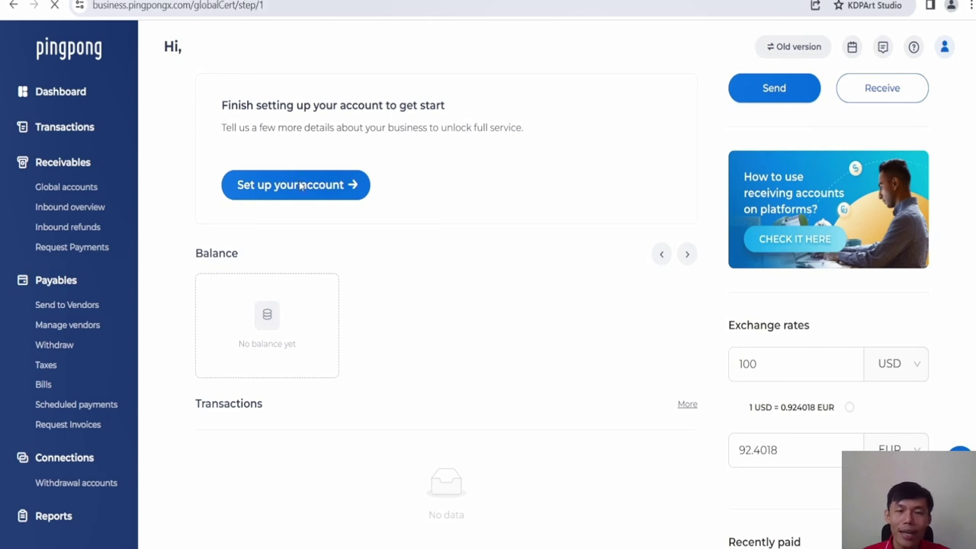
click(648, 267)
scroll(643, 451, down, 10)
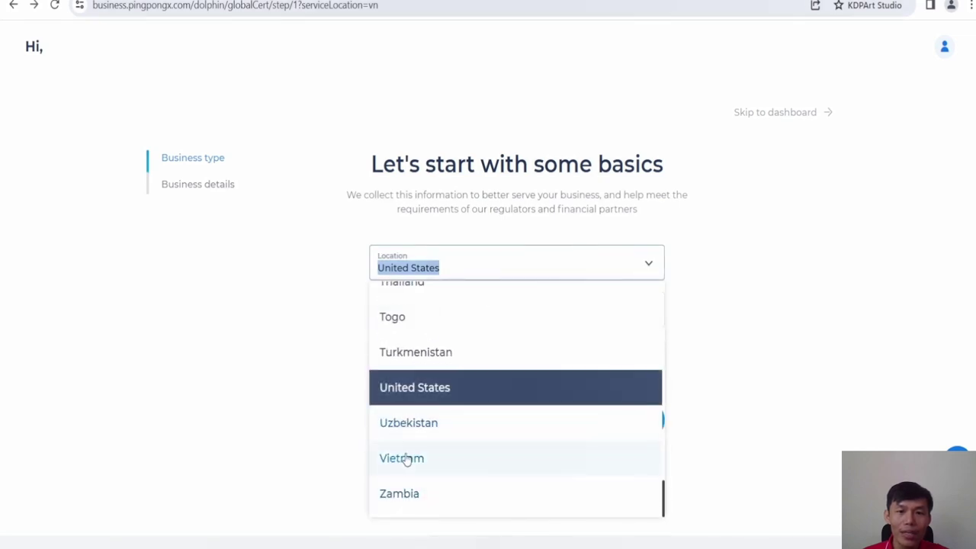
click(407, 459)
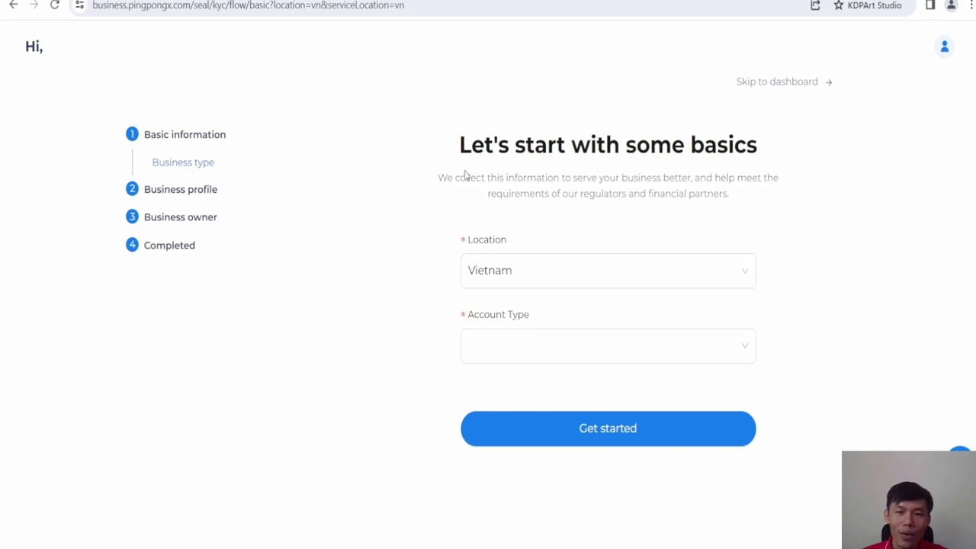
Set the account type to Individual and proceed to the business details.
click(585, 347)
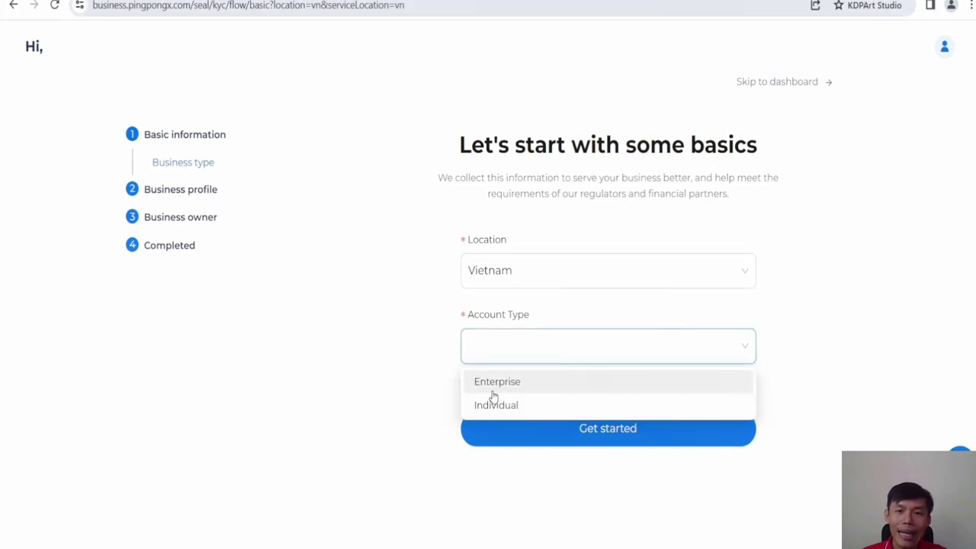
click(501, 411)
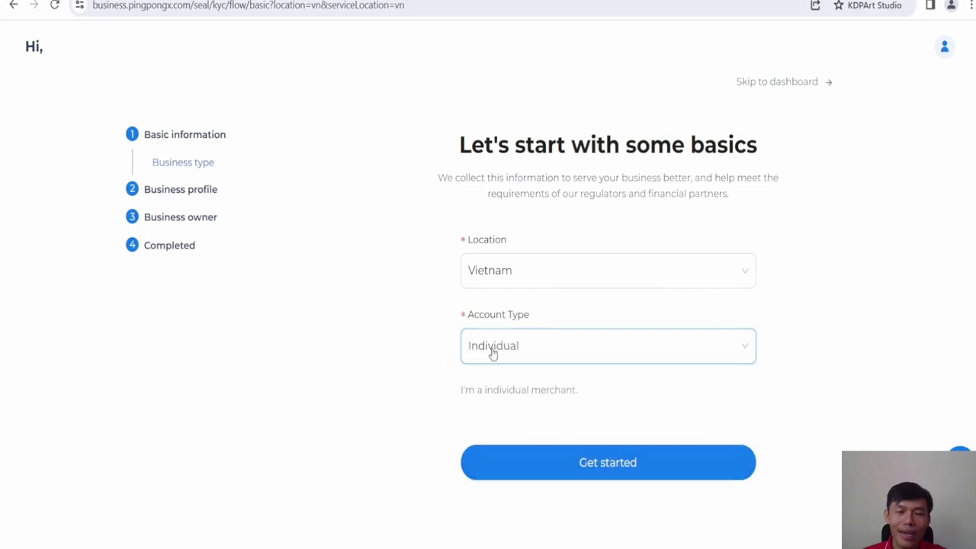
click(616, 468)
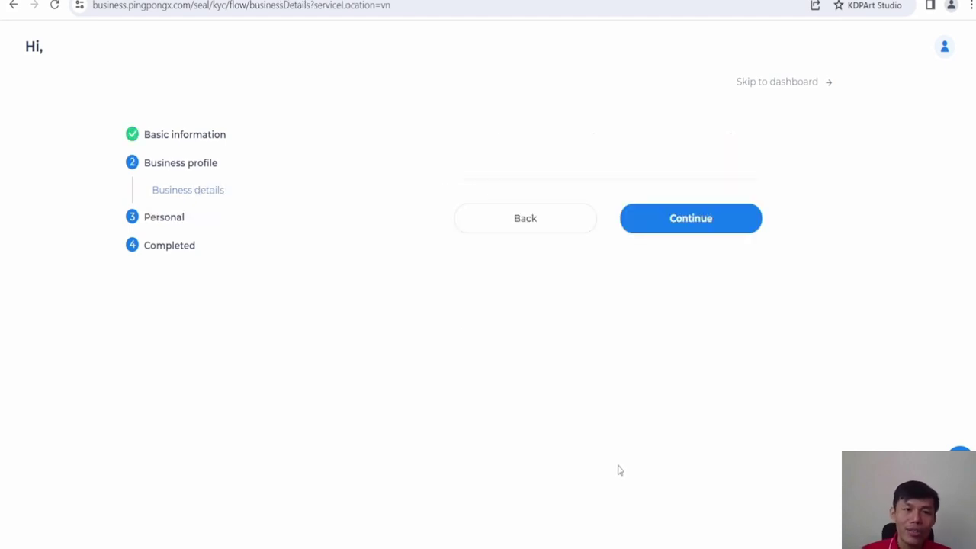
Review the products and services options and choose Amazon books/KDP.
click(534, 275)
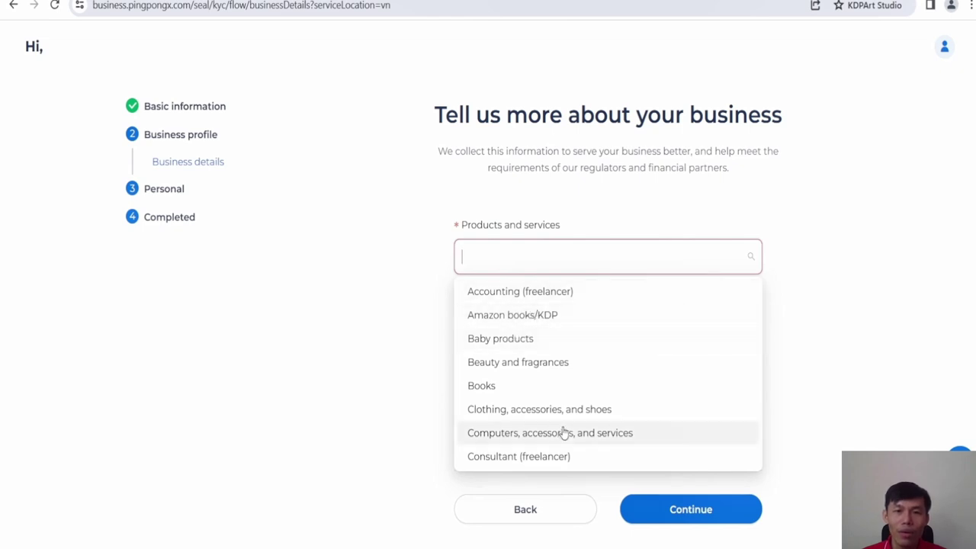
scroll(562, 431, down, 1)
scroll(563, 432, down, 7)
scroll(563, 431, up, 1)
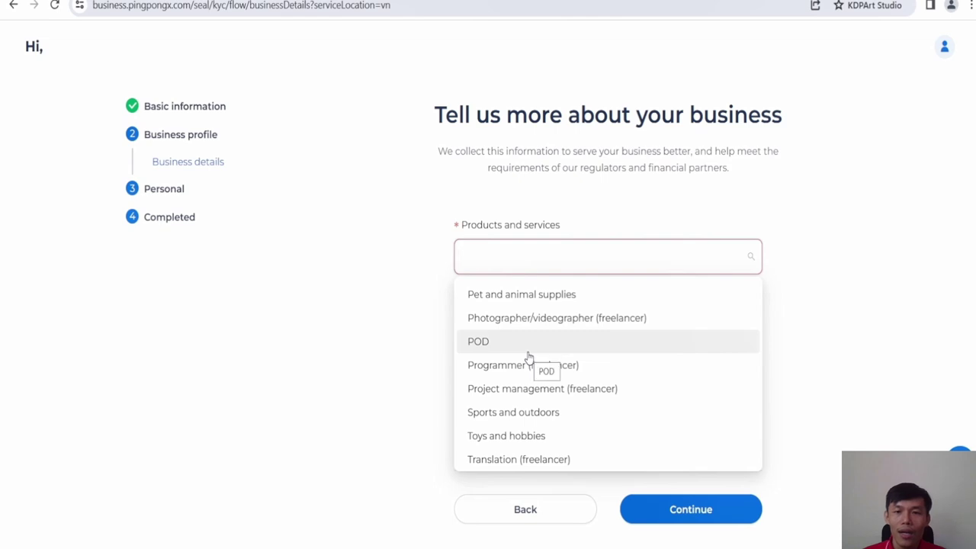
scroll(529, 357, up, 10)
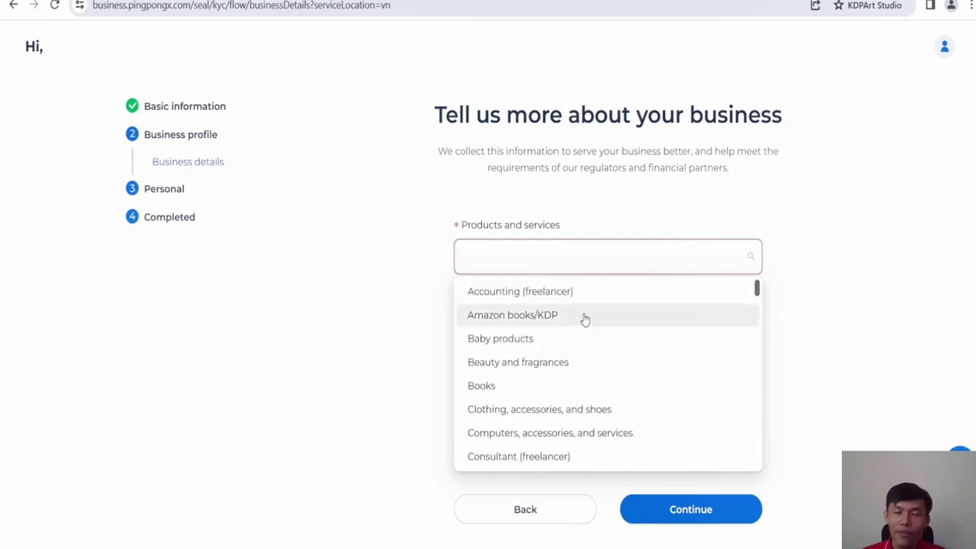
scroll(582, 320, down, 5)
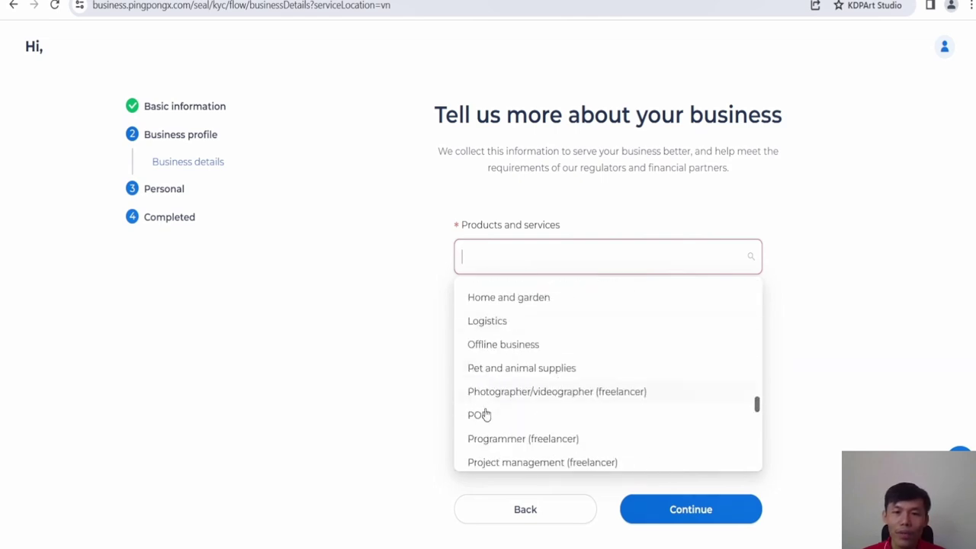
scroll(510, 412, down, 3)
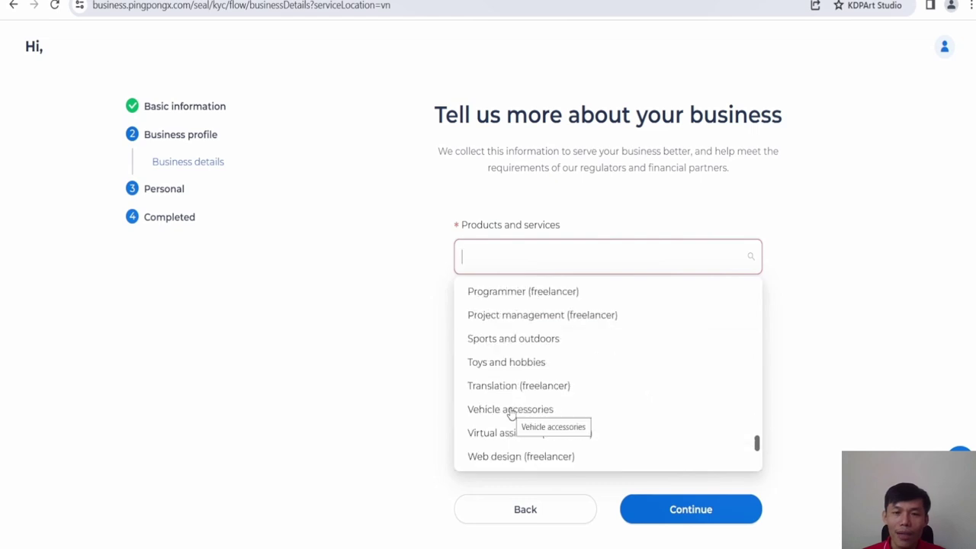
scroll(608, 425, down, 2)
scroll(609, 425, up, 10)
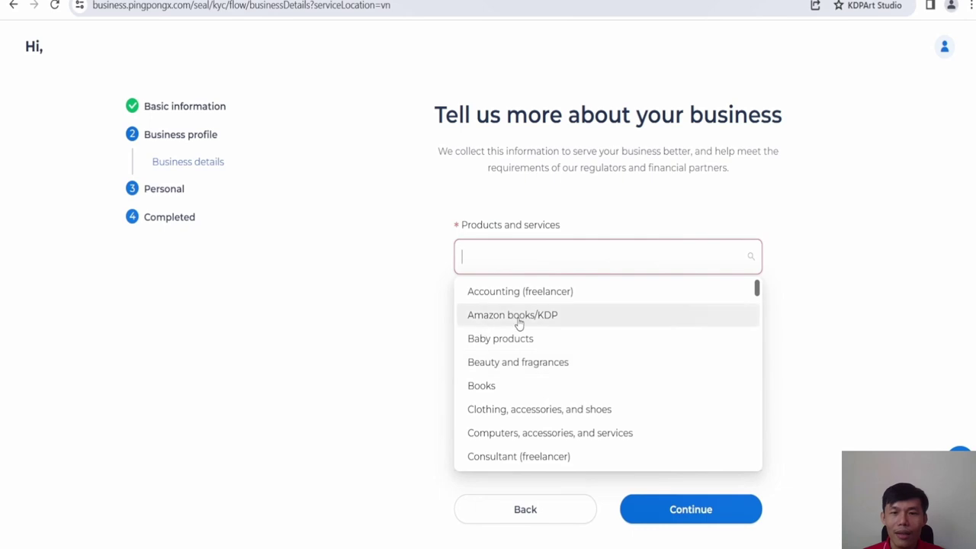
click(556, 321)
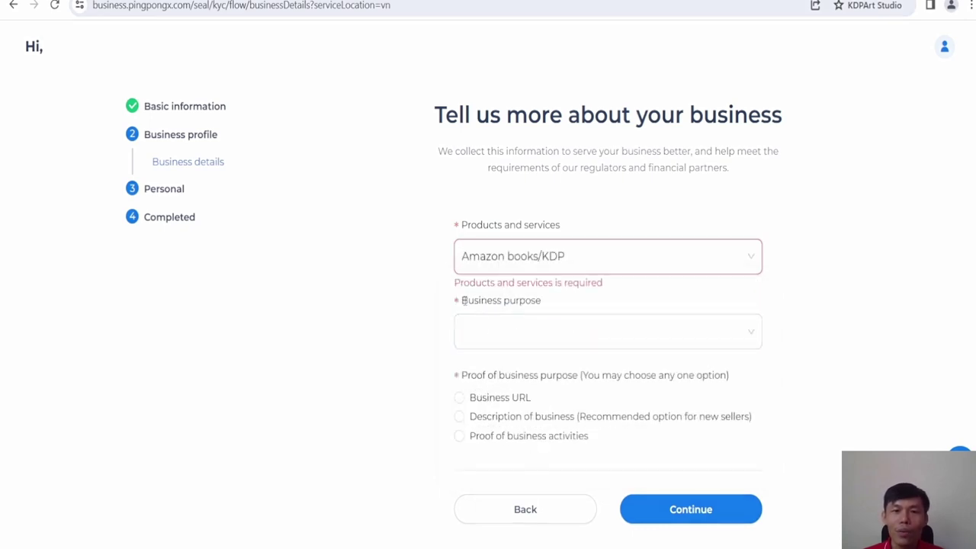
Set the business purpose to Both of online and offline trading and the major trading country to United States of America.
drag(461, 300, 557, 305)
click(721, 339)
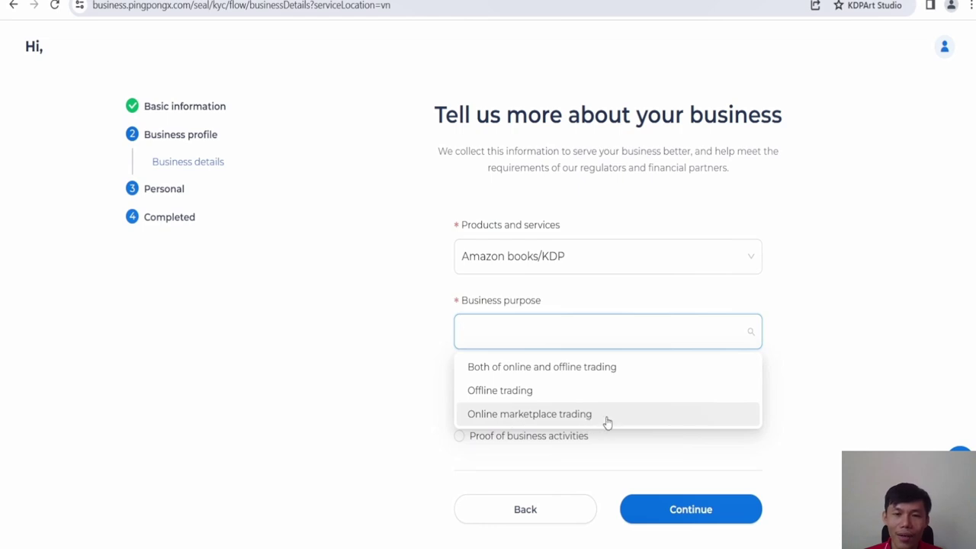
click(558, 374)
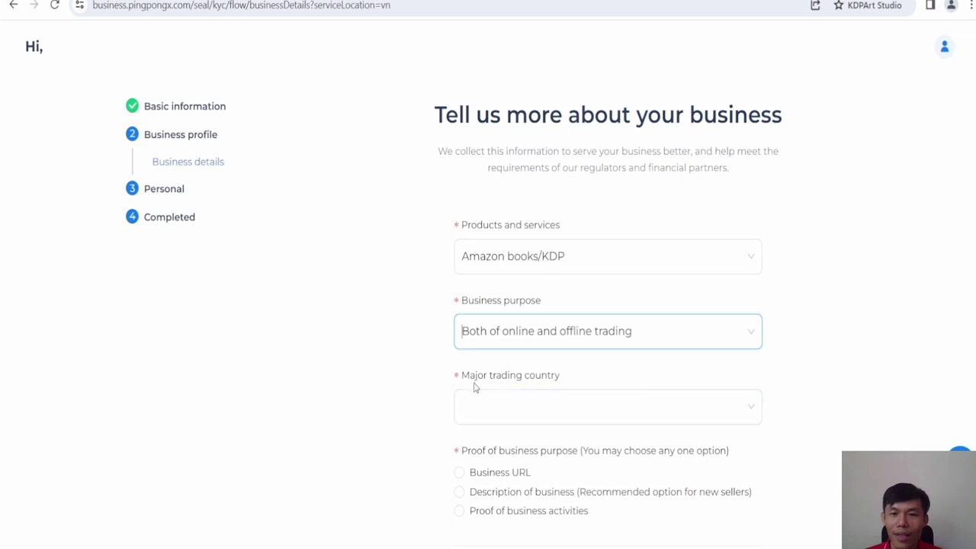
click(667, 410)
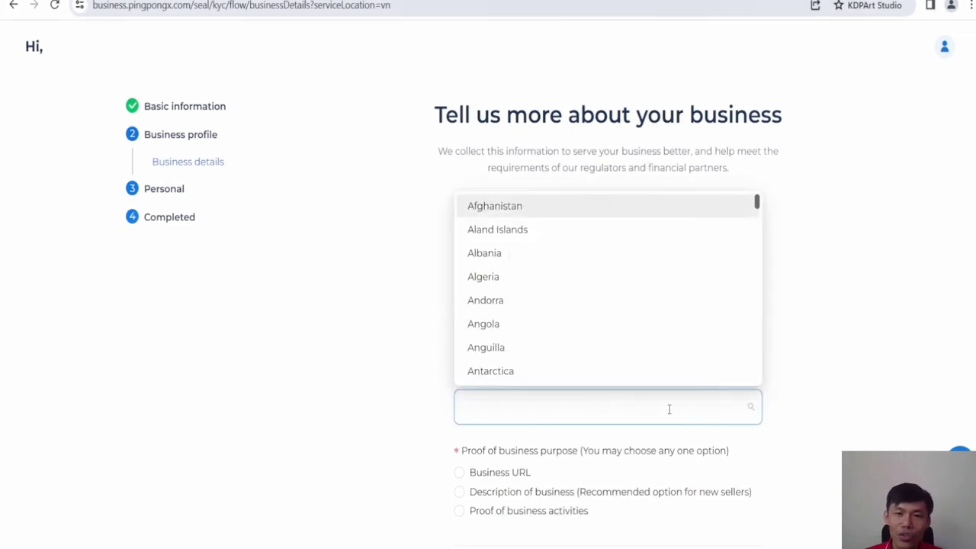
text(un)
click(579, 331)
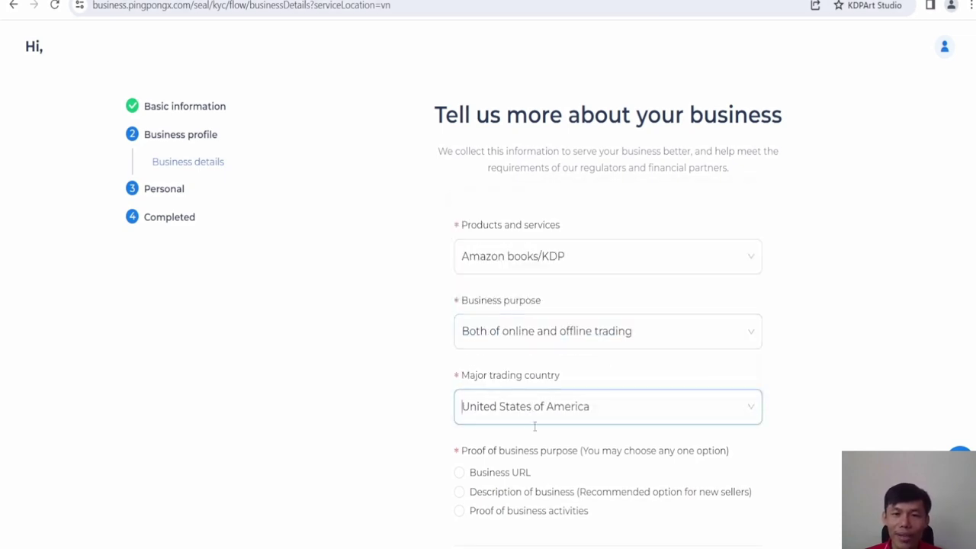
Choose Business URL as the proof of business purpose and enter amazon.com as the business link.
click(459, 472)
scroll(527, 495, down, 1)
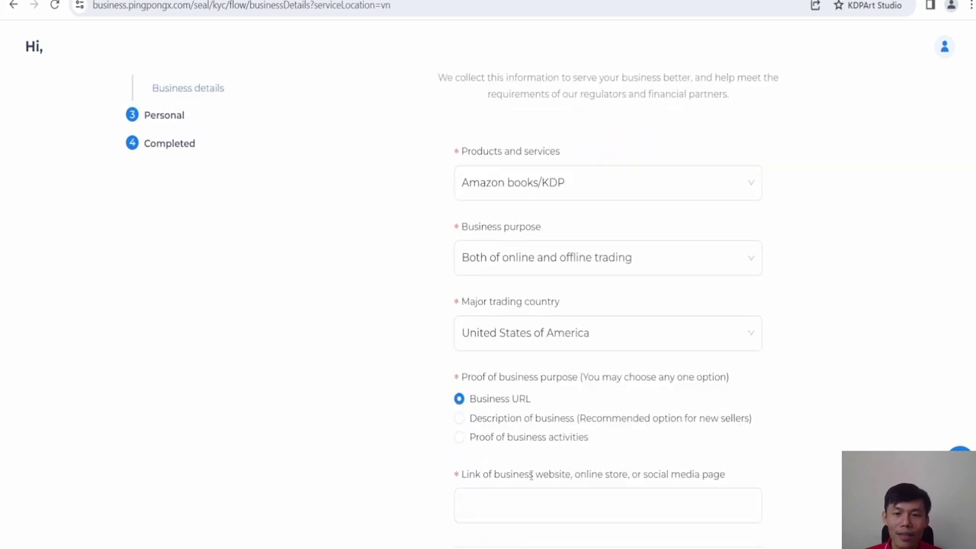
click(518, 511)
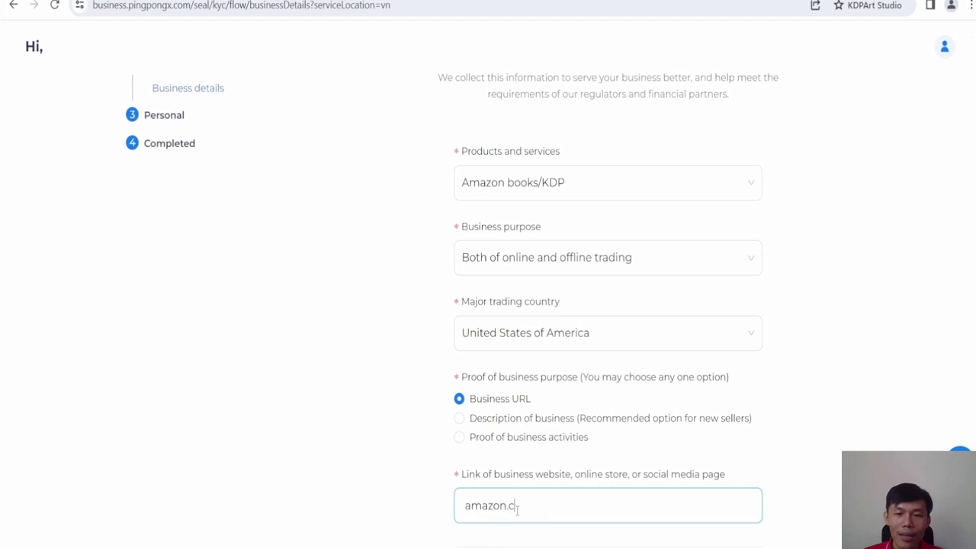
click(410, 501)
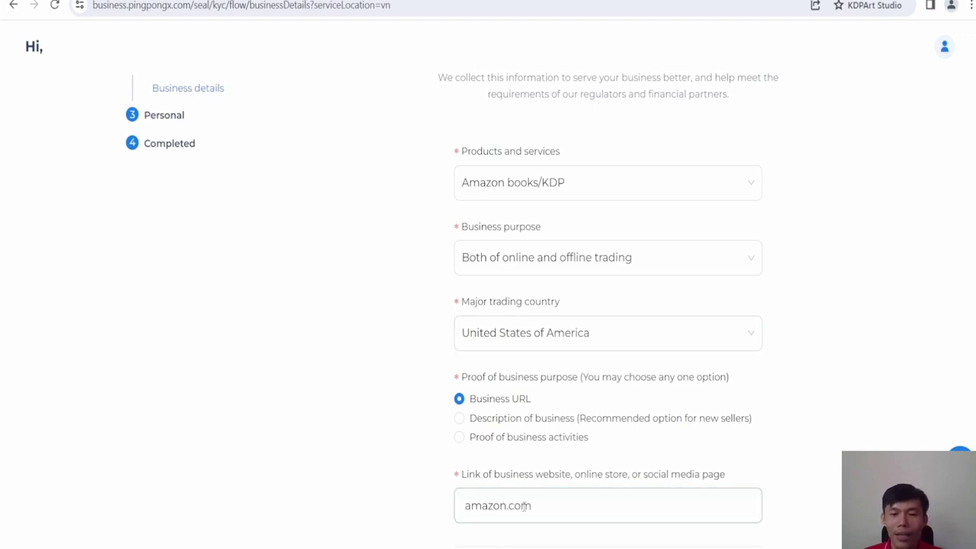
scroll(381, 390, down, 1)
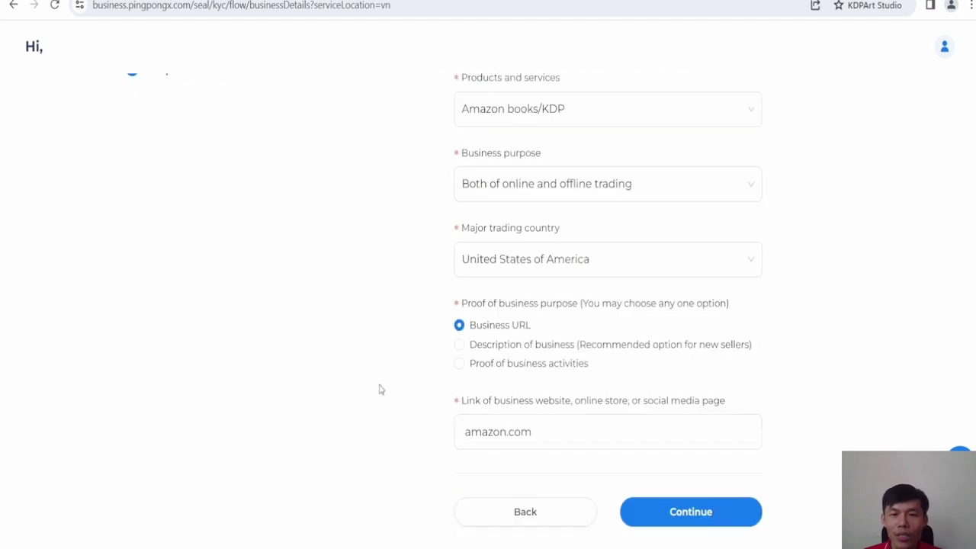
scroll(418, 399, up, 1)
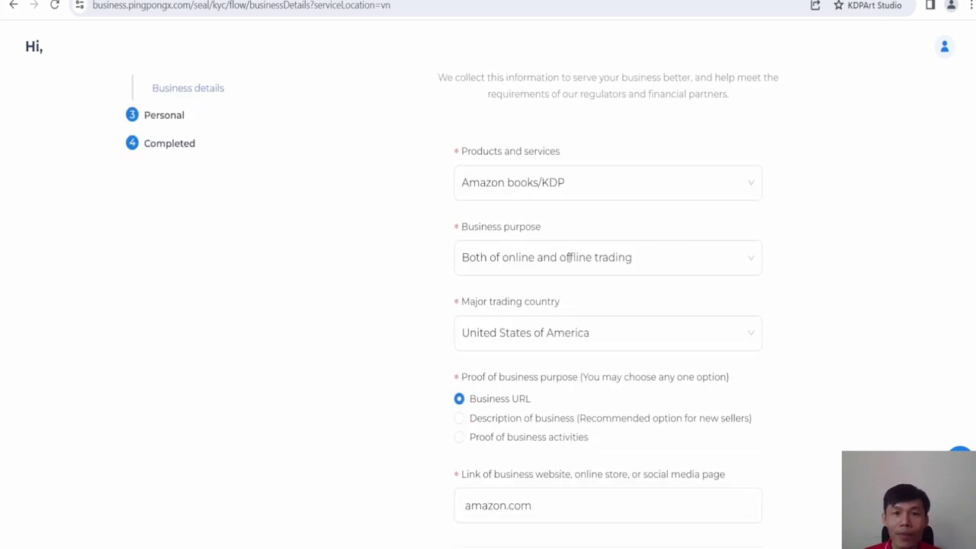
Proceed from the business details to the personal information and choose National ID Card as the identity document.
scroll(775, 369, down, 1)
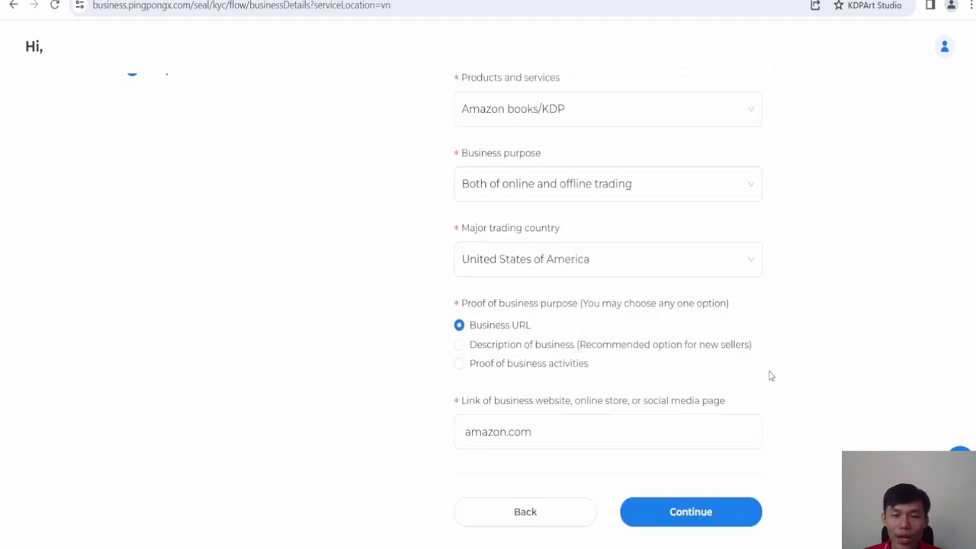
click(691, 517)
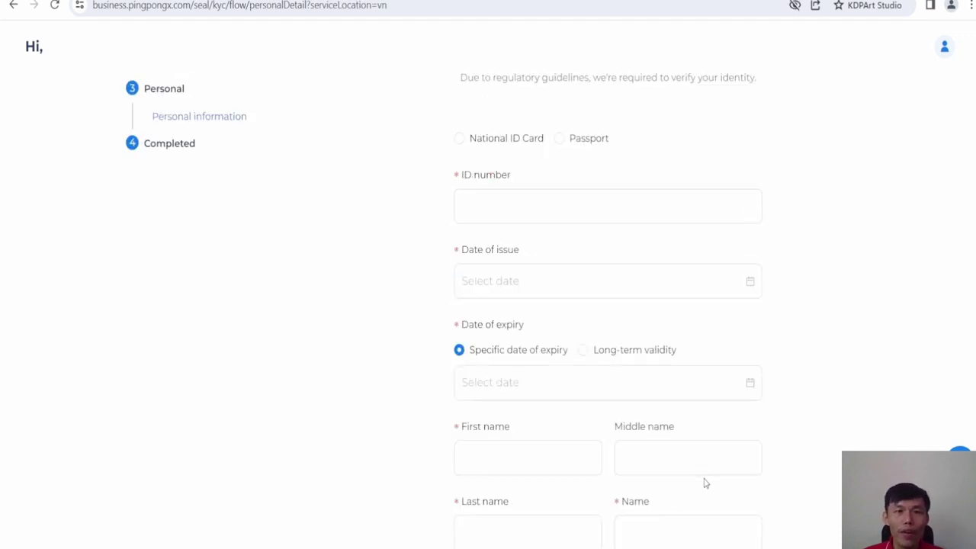
click(465, 143)
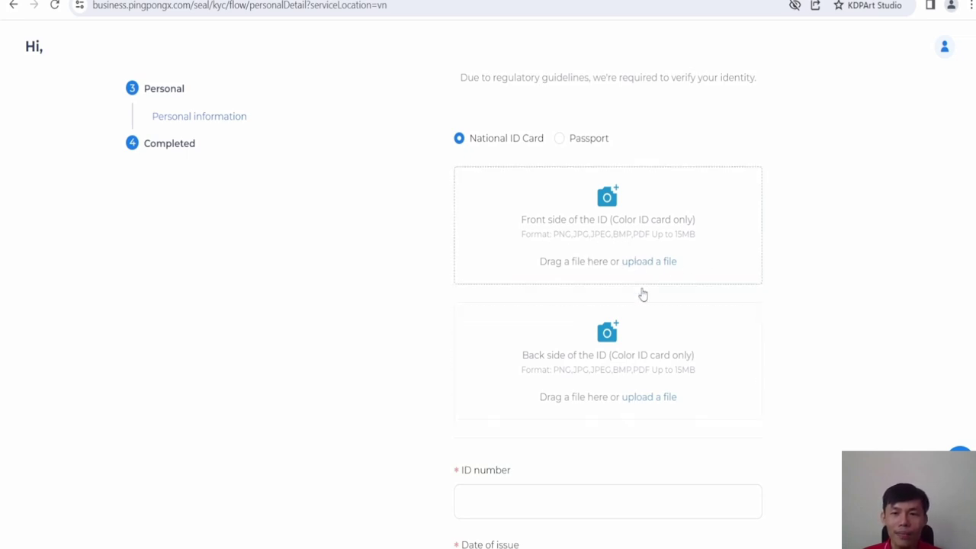
Examine the ID card upload areas and the required identity, name, birth and residence fields of the personal information form.
scroll(649, 379, down, 1)
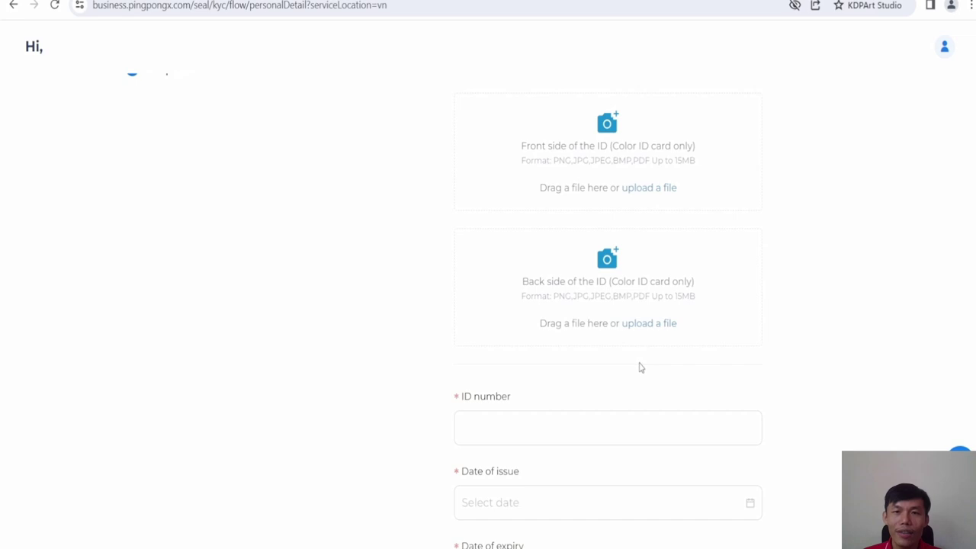
scroll(640, 367, down, 4)
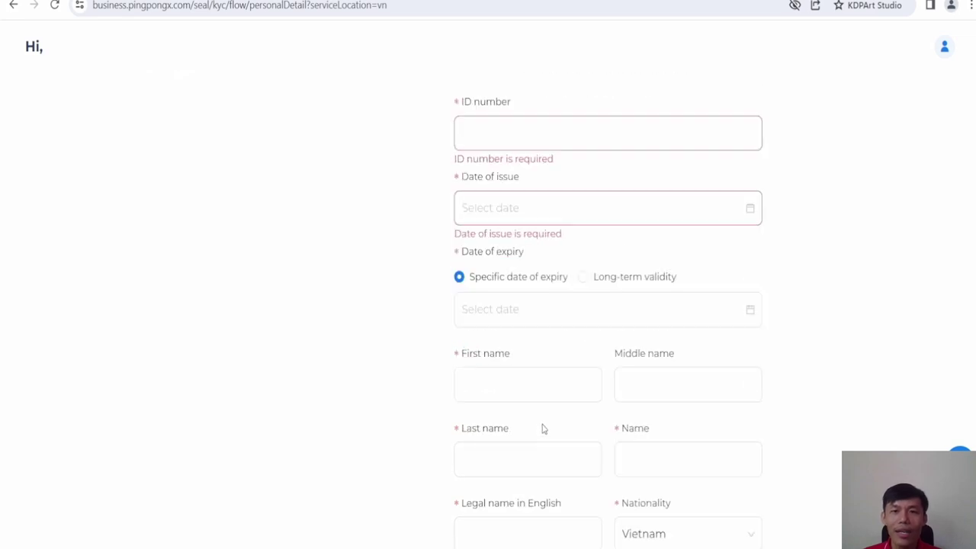
scroll(540, 423, down, 3)
scroll(532, 416, down, 2)
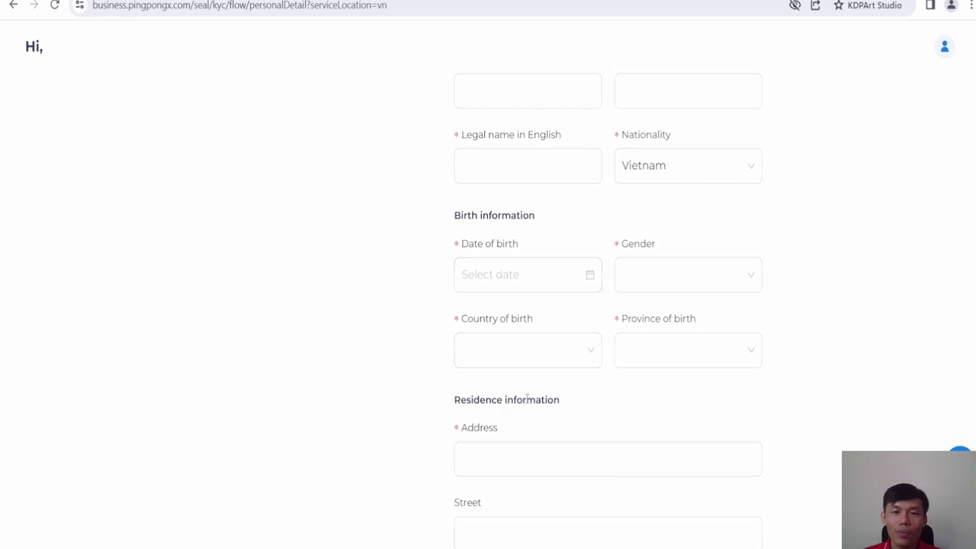
scroll(503, 415, down, 1)
scroll(547, 427, down, 4)
scroll(544, 425, down, 3)
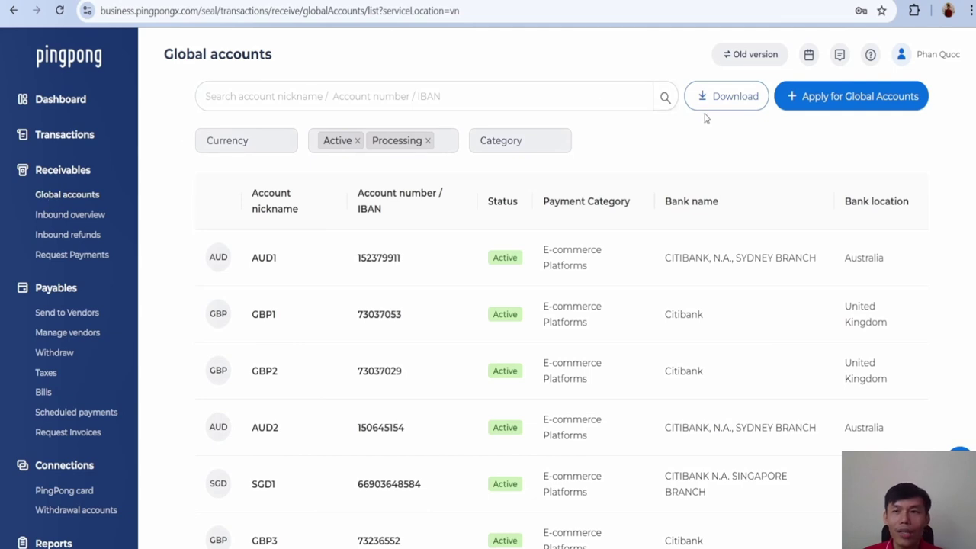
Apply for a USD - US Dollar global account with bank location United States and enter 5000 as the requested amount.
click(828, 97)
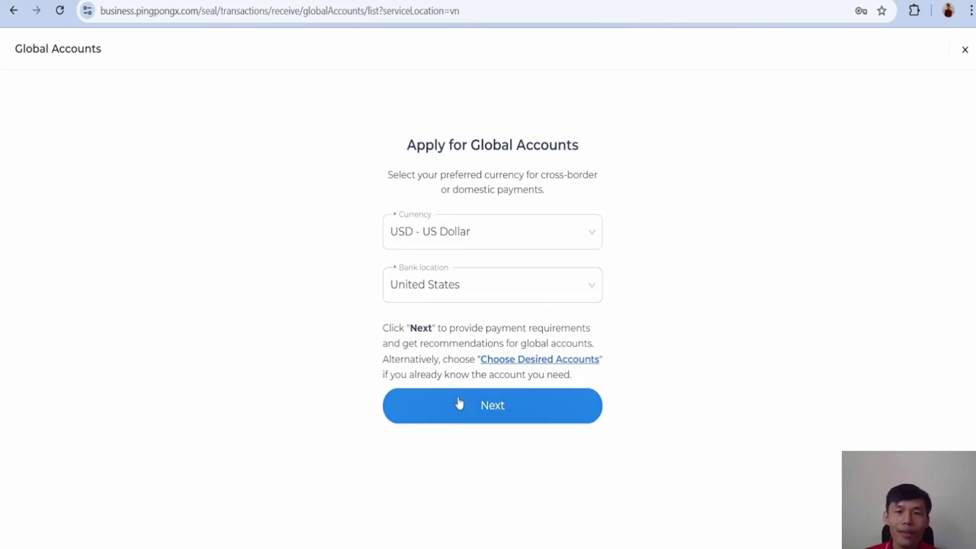
click(495, 416)
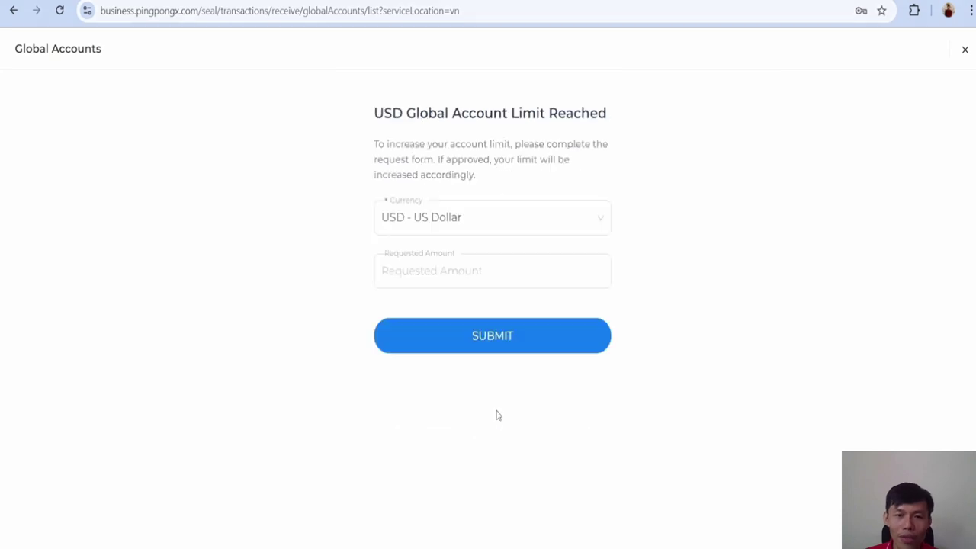
click(447, 279)
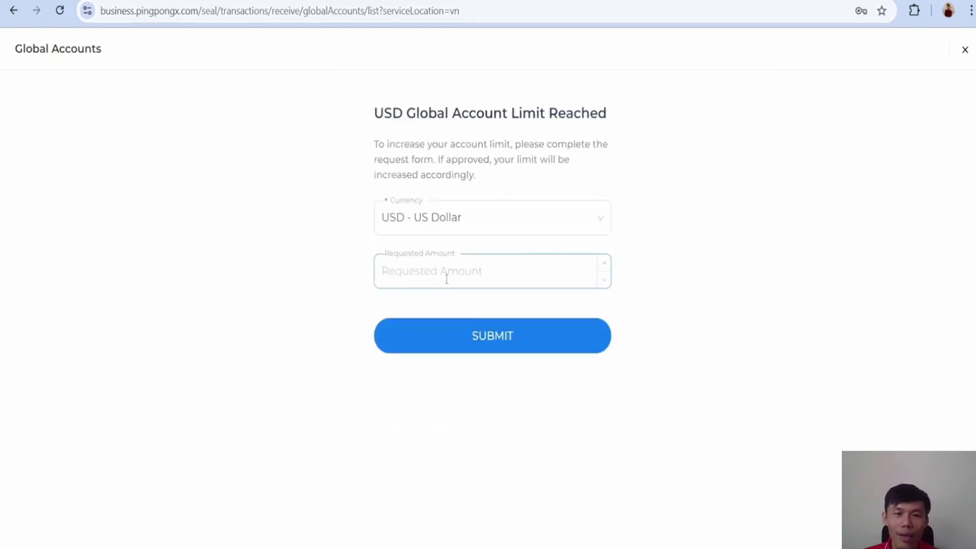
text(2)
key(BackSpace)
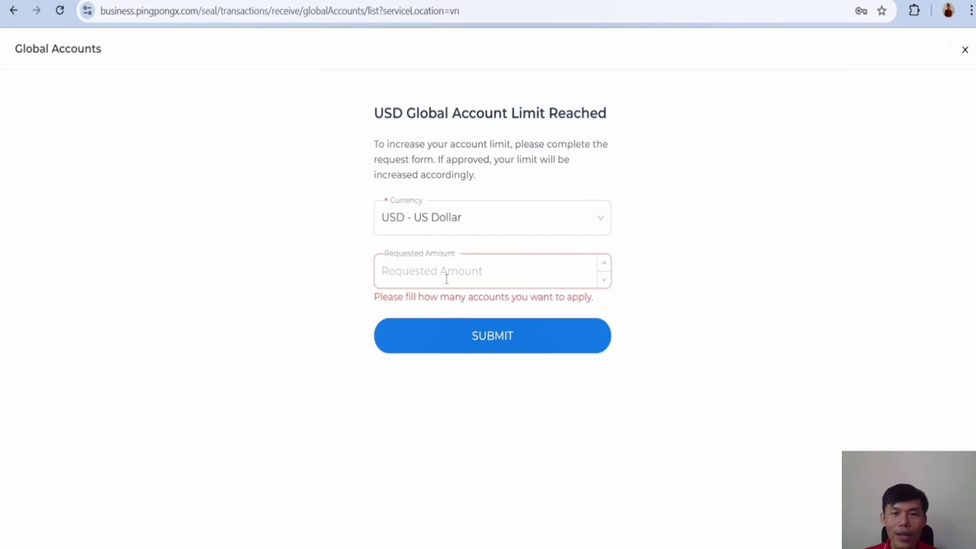
text(5000)
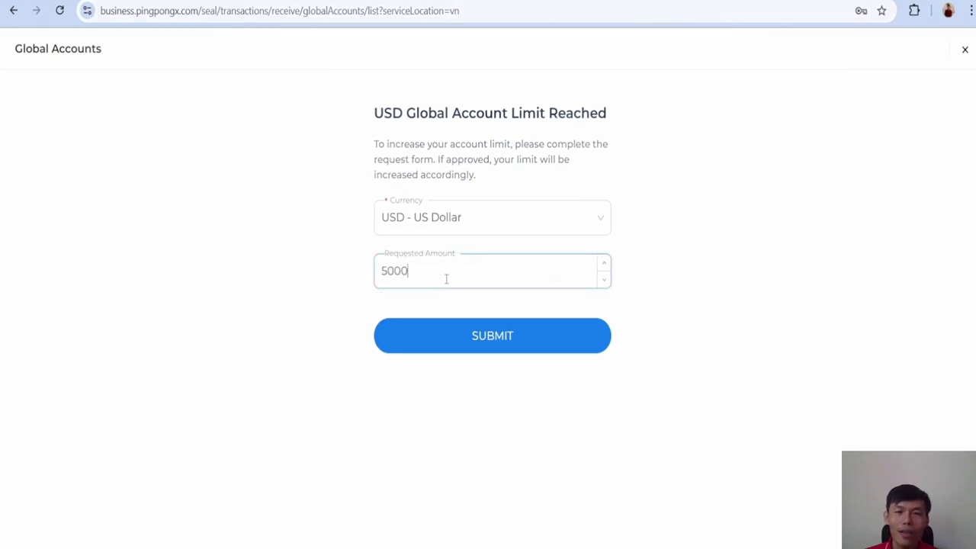